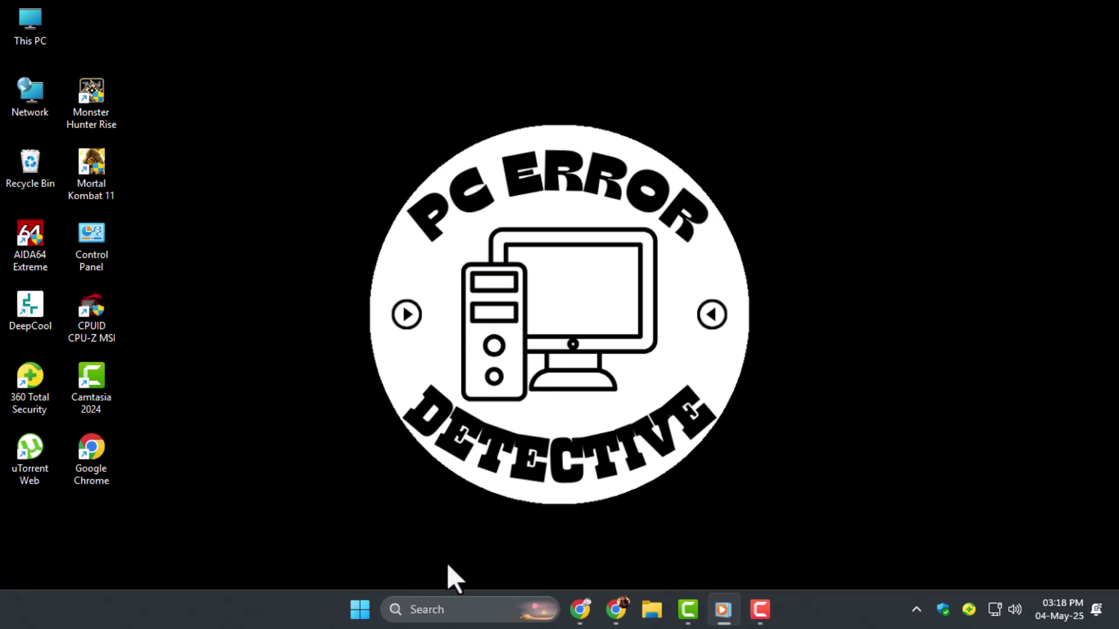
- Search for cmd and launch Command Prompt as administrator
{"action": "left_click", "coordinate": [370, 600]}
{"action": "type", "text": "cmd"}
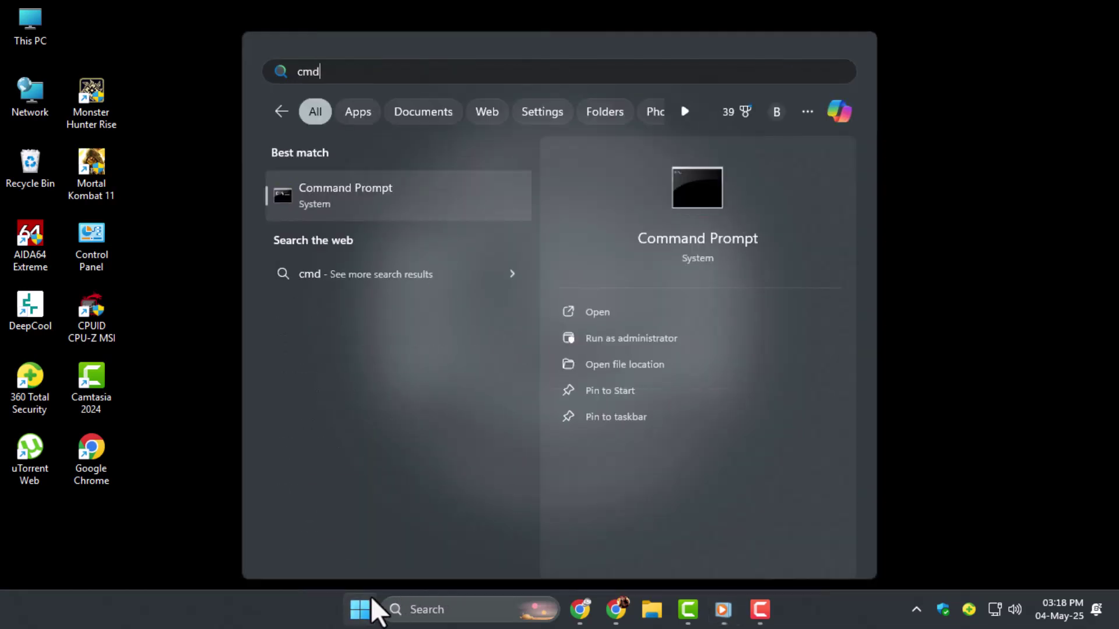
{"action": "right_click", "coordinate": [442, 221]}
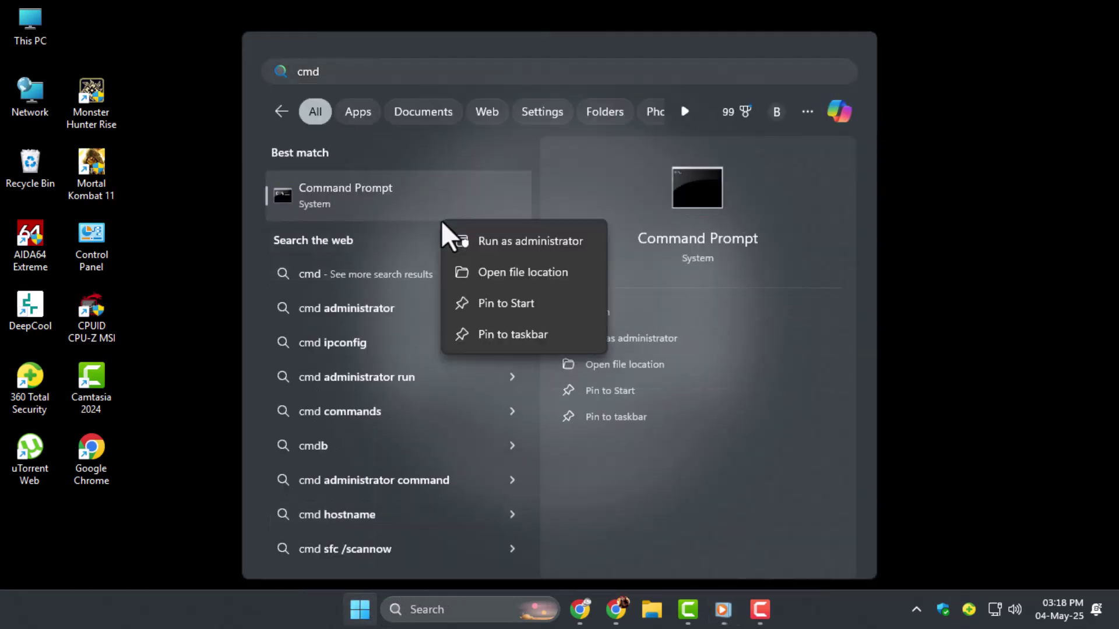
{"action": "left_click", "coordinate": [494, 246]}
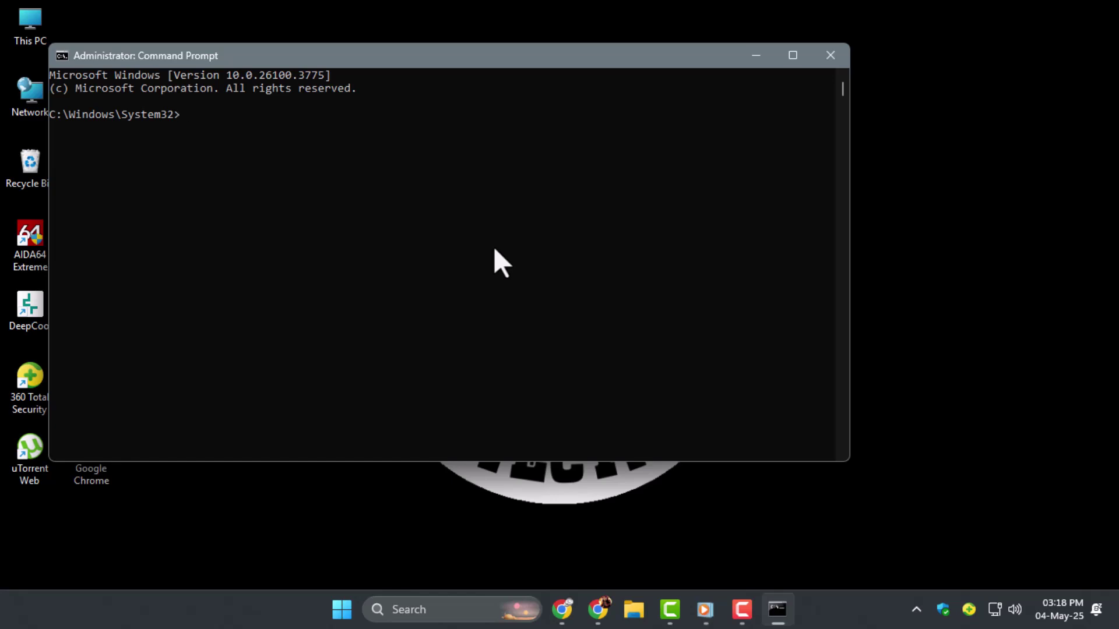
- Paste sfc /scannow, then paste and run DISM /Online /Cleanup-Image /ScanHealth from clipboard history
{"action": "key", "text": "super+v"}
{"action": "key", "text": "Down"}
{"action": "key", "text": "Down"}
{"action": "key", "text": "Return"}
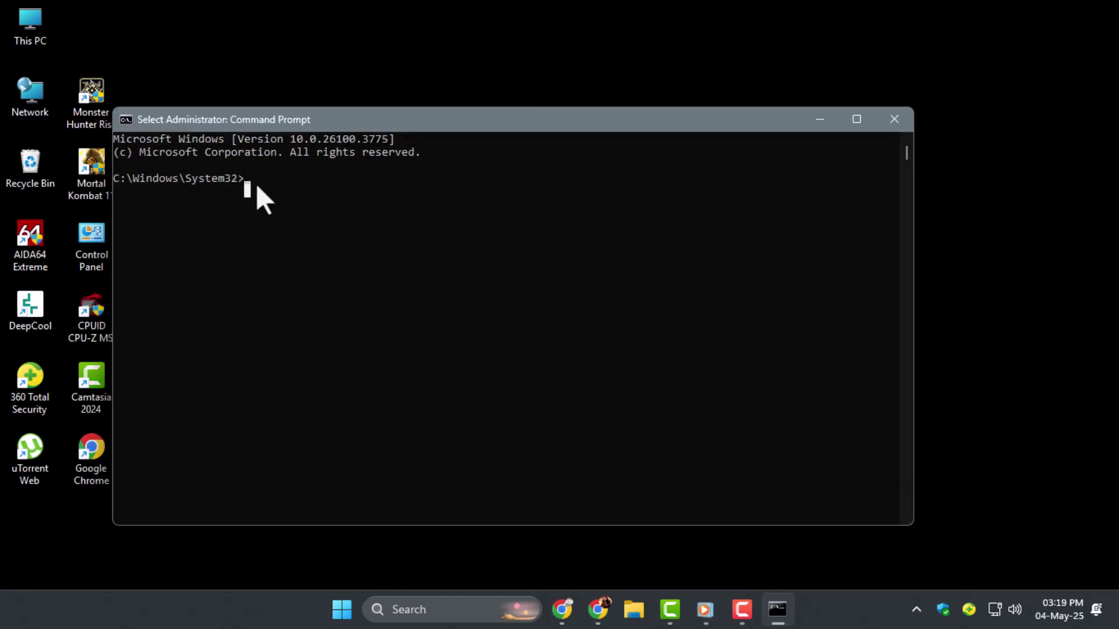
{"action": "key", "text": "super+v"}
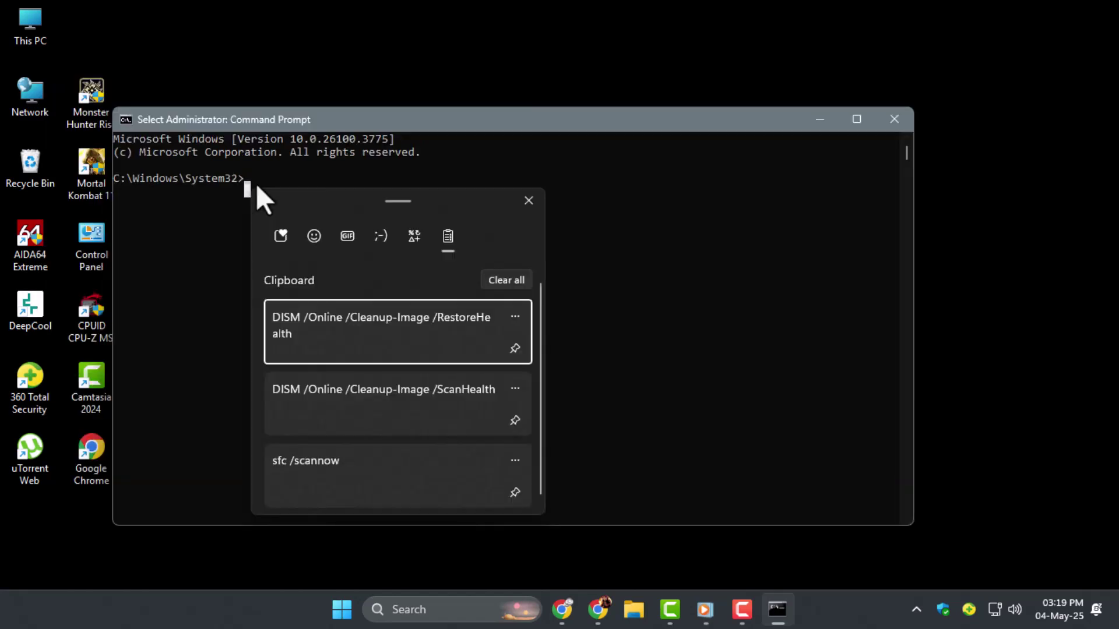
{"action": "key", "text": "Down"}
{"action": "key", "text": "Return"}
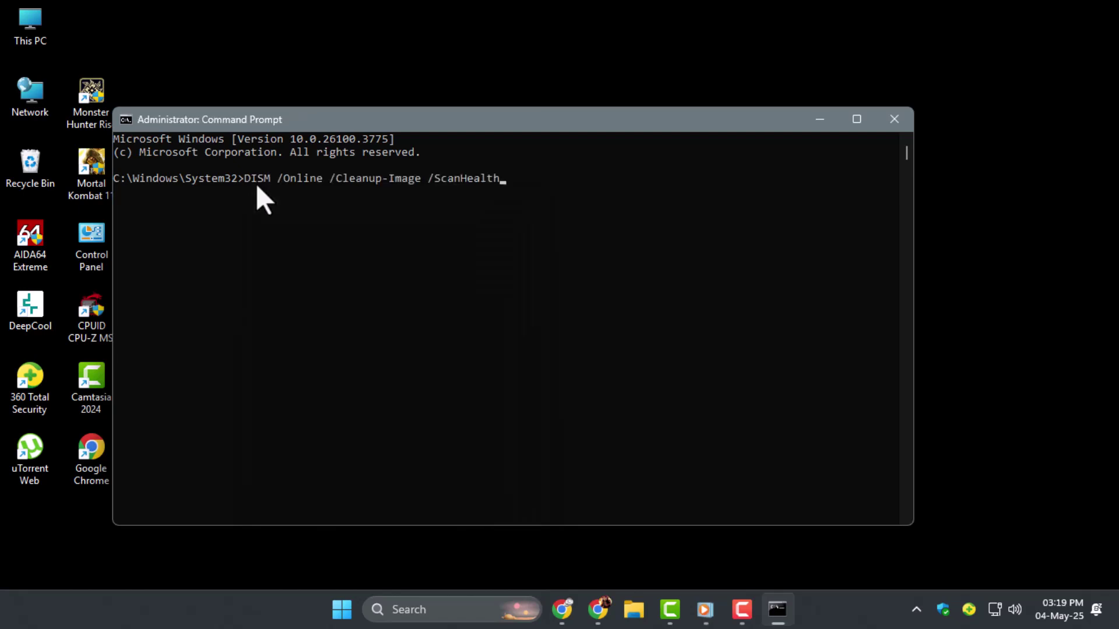
{"action": "key", "text": "Return"}
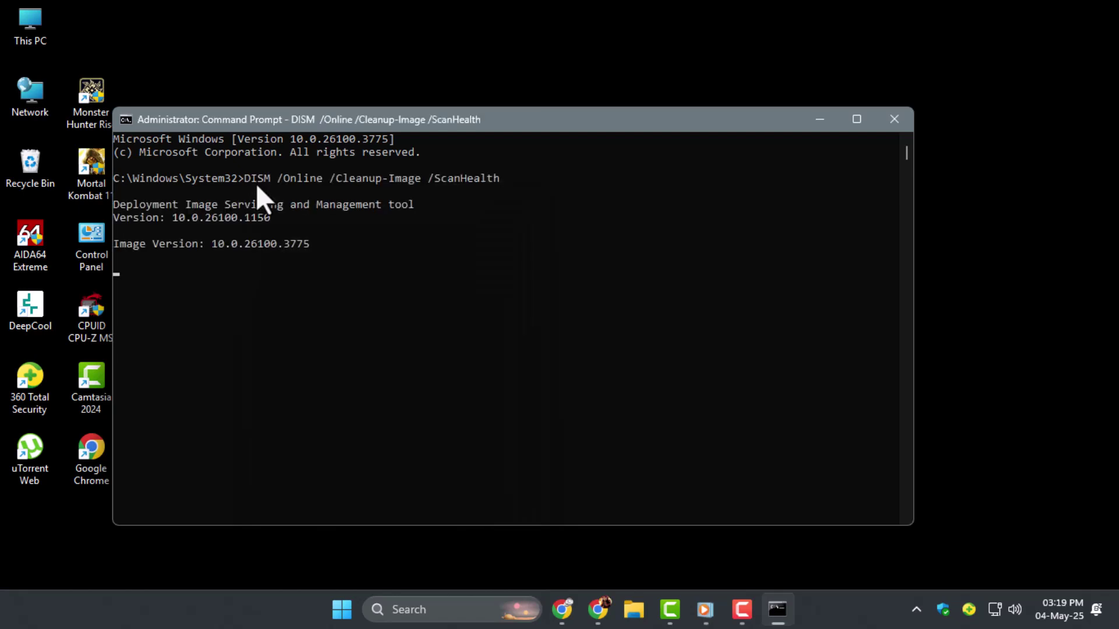
- Paste and run DISM /Online /Cleanup-Image /RestoreHealth from clipboard history in Command Prompt
{"action": "left_click", "coordinate": [387, 610]}
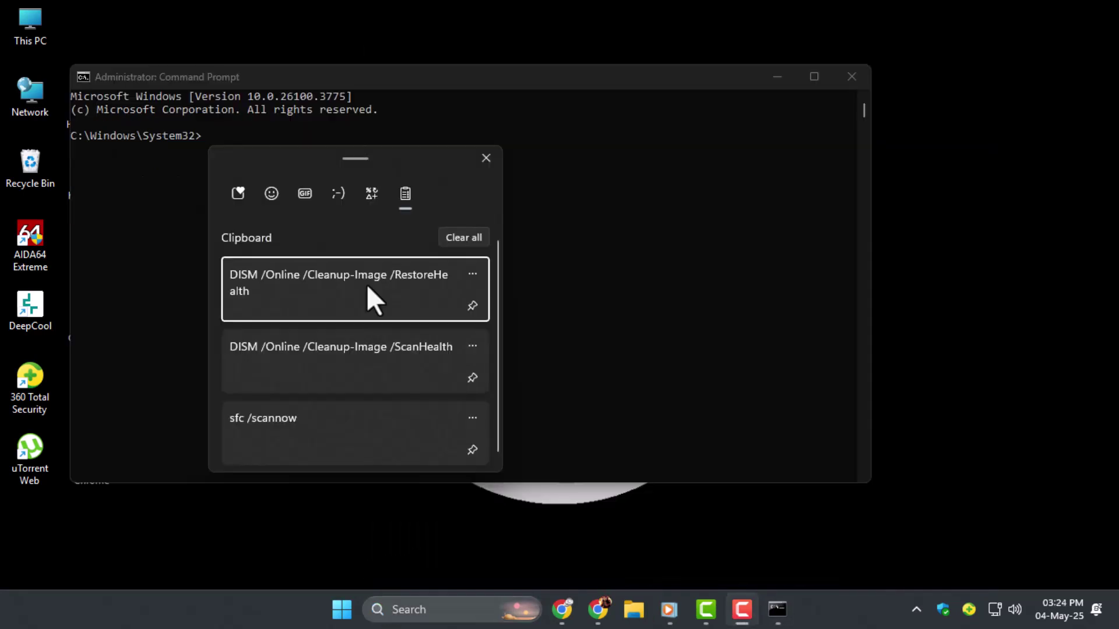
{"action": "left_click", "coordinate": [366, 284]}
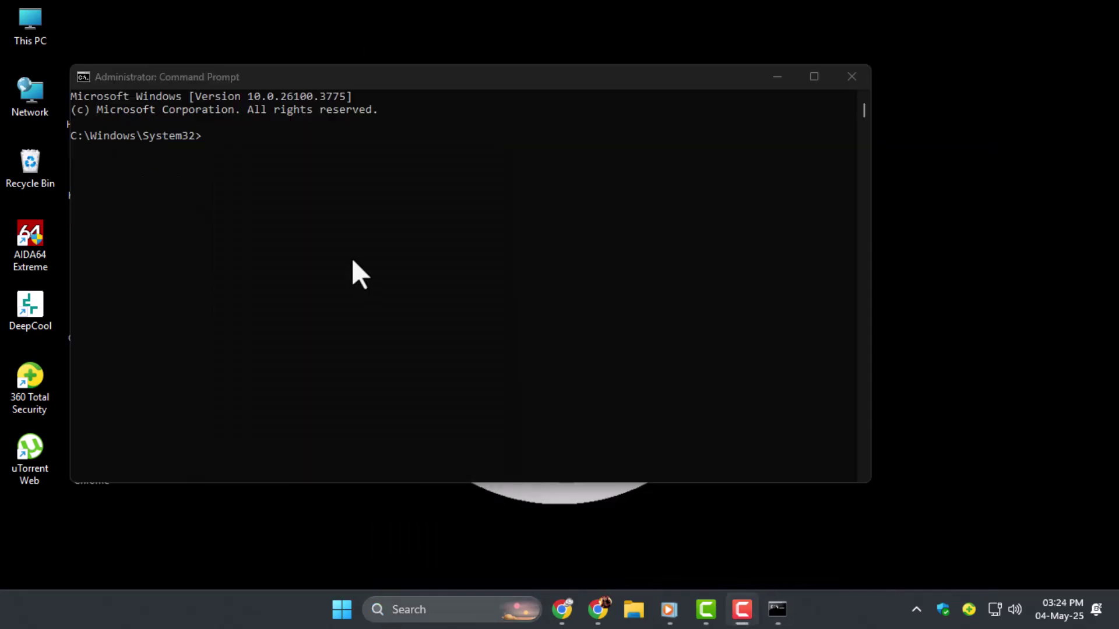
{"action": "left_click", "coordinate": [227, 157]}
{"action": "key", "text": "super+v"}
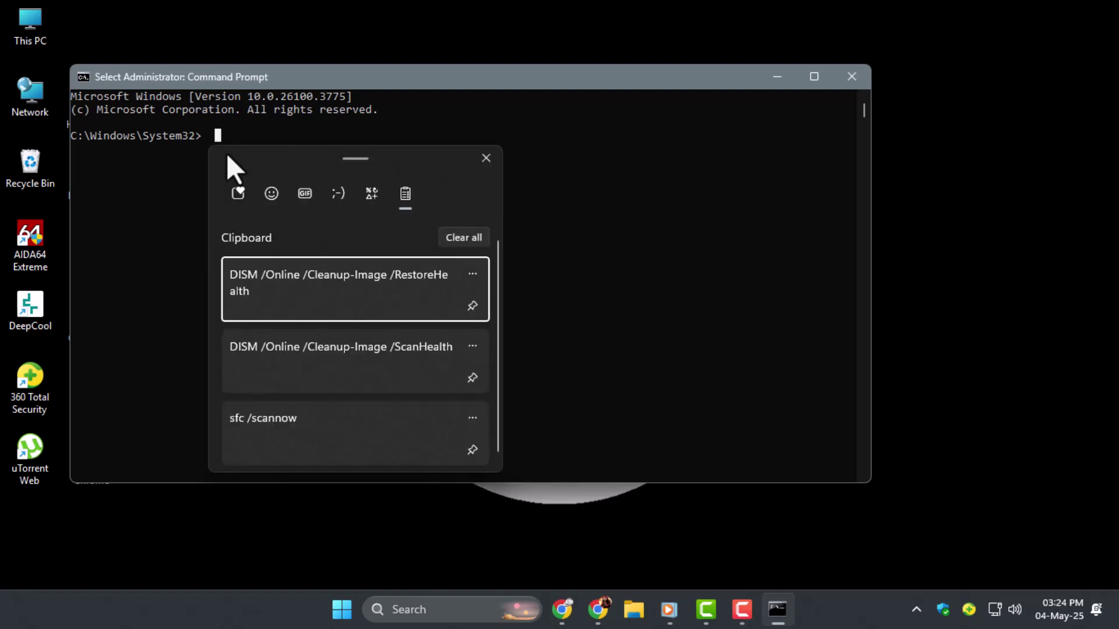
{"action": "key", "text": "Return"}
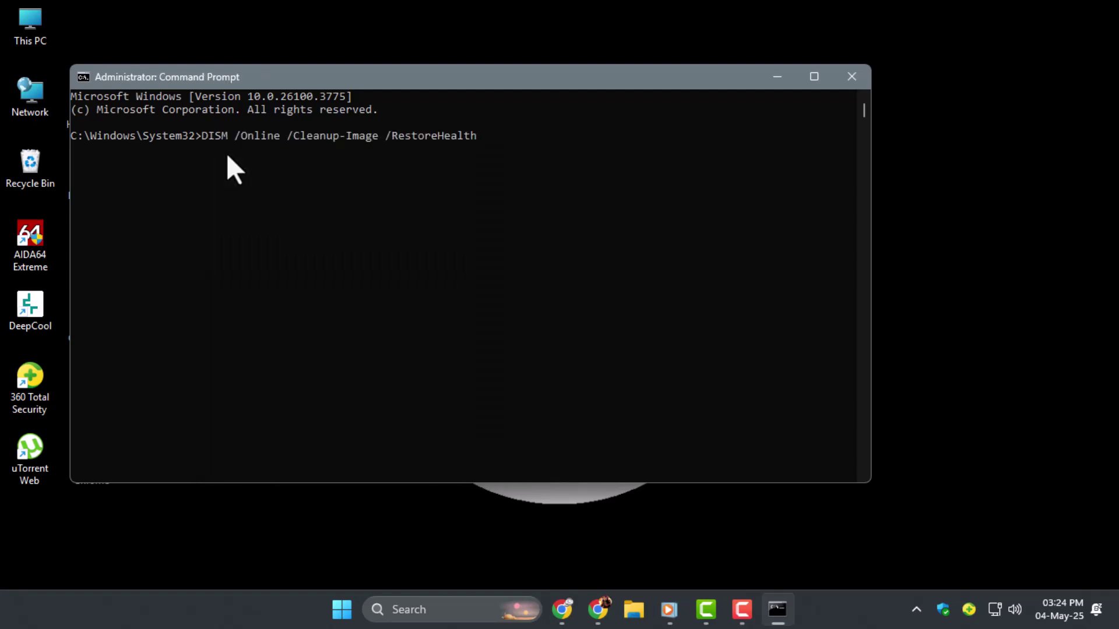
{"action": "key", "text": "Return"}
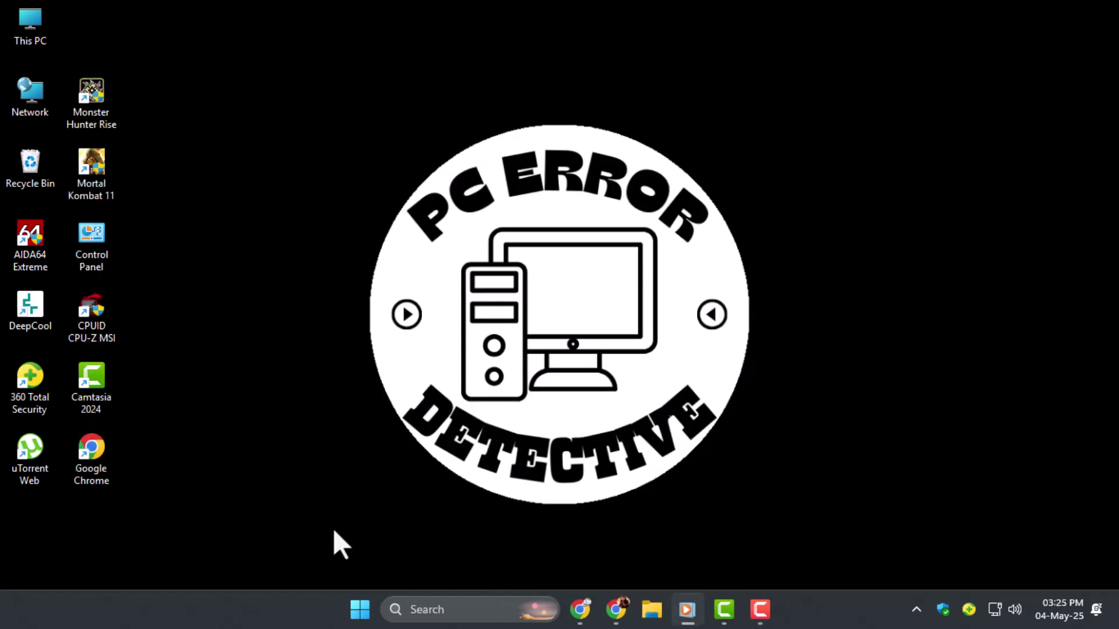
{"action": "left_click", "coordinate": [358, 610]}
{"action": "left_click", "coordinate": [761, 554]}
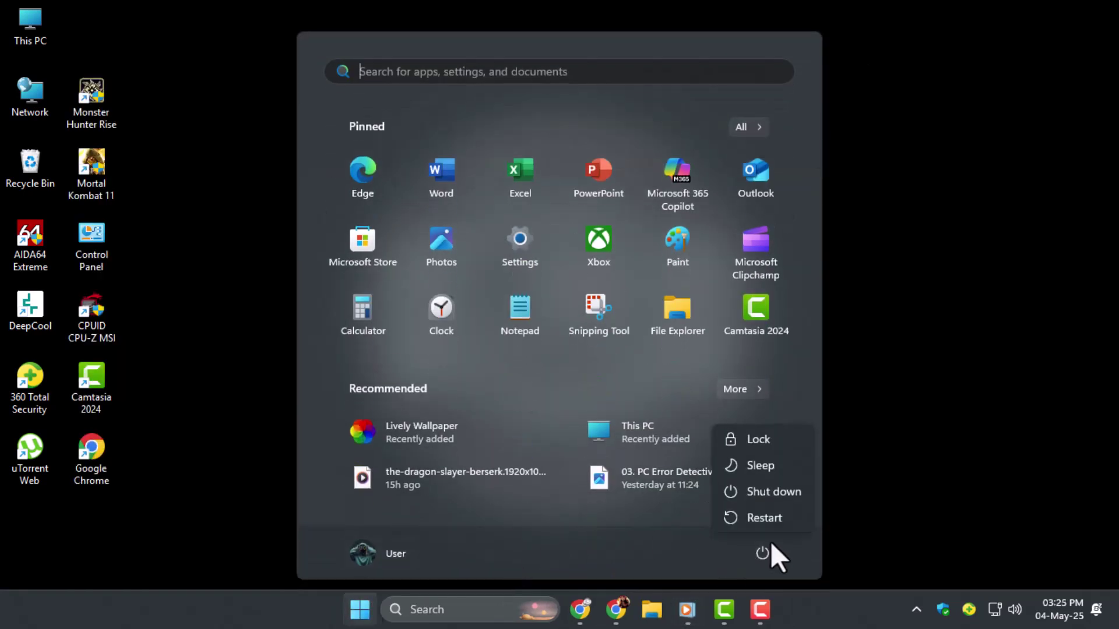
{"action": "key", "text": "Escape"}
{"action": "key", "text": "Escape"}
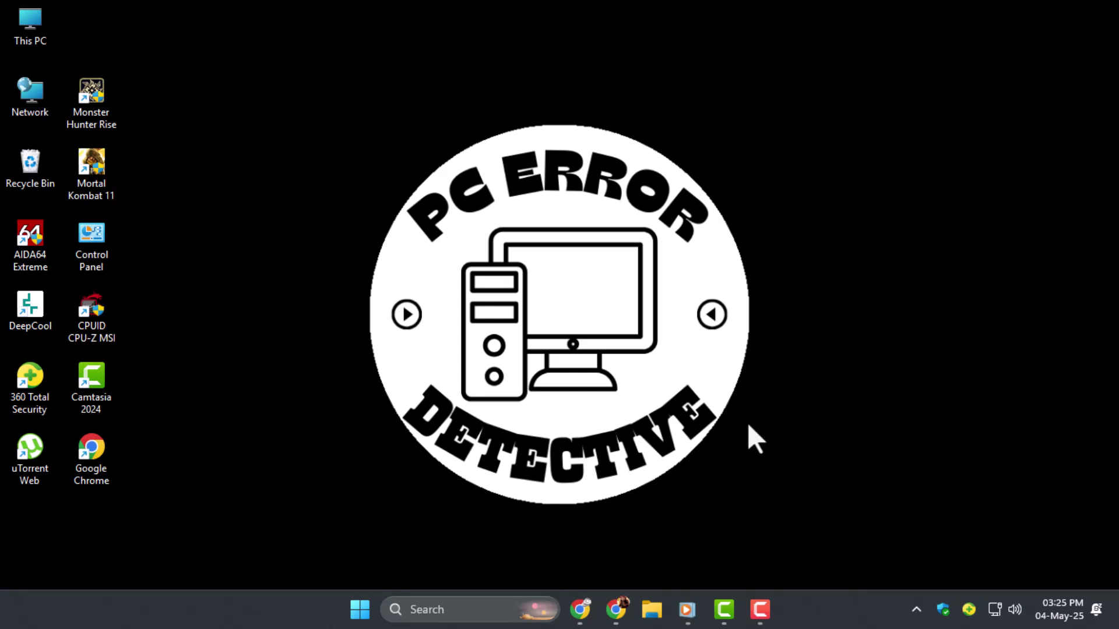
- Open the restore point settings from Search and launch the System Restore wizard
{"action": "left_click", "coordinate": [431, 610]}
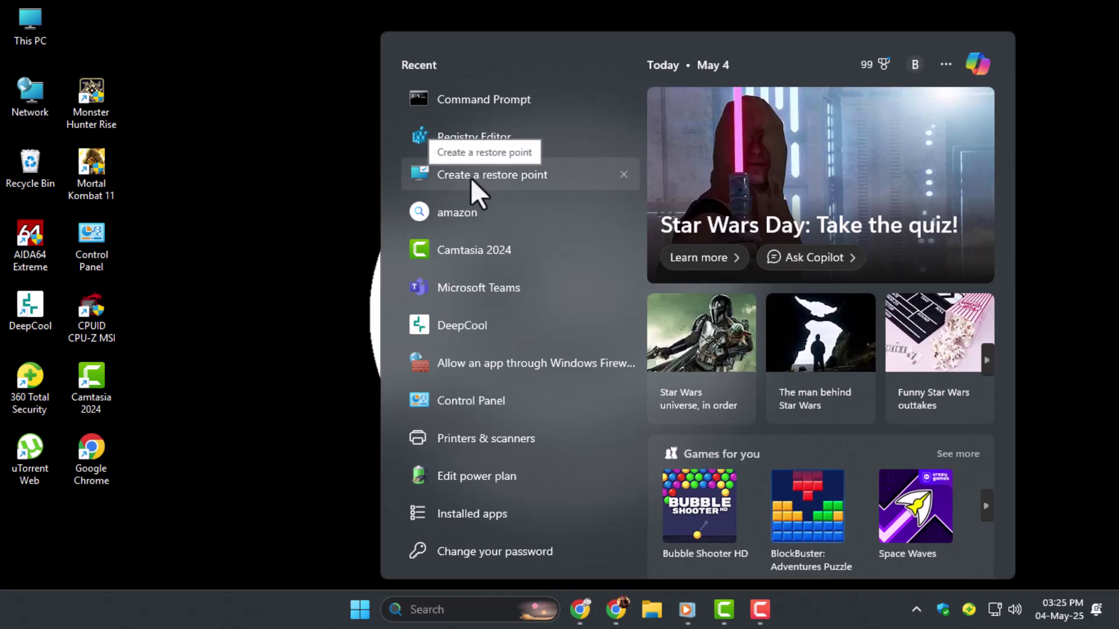
{"action": "left_click", "coordinate": [471, 175]}
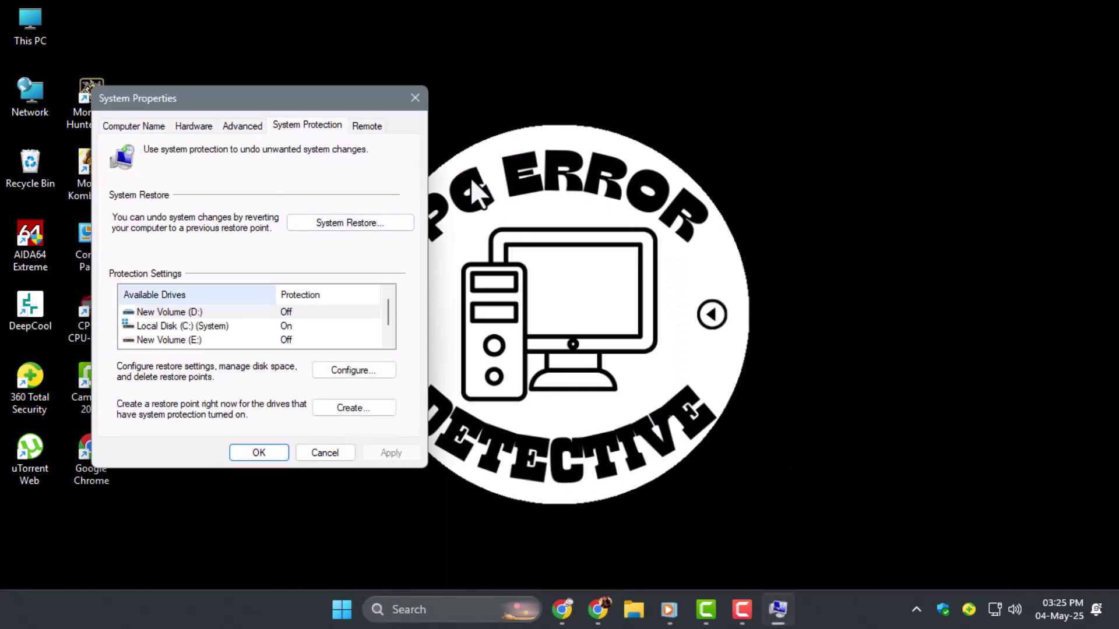
{"action": "key", "text": "alt+s"}
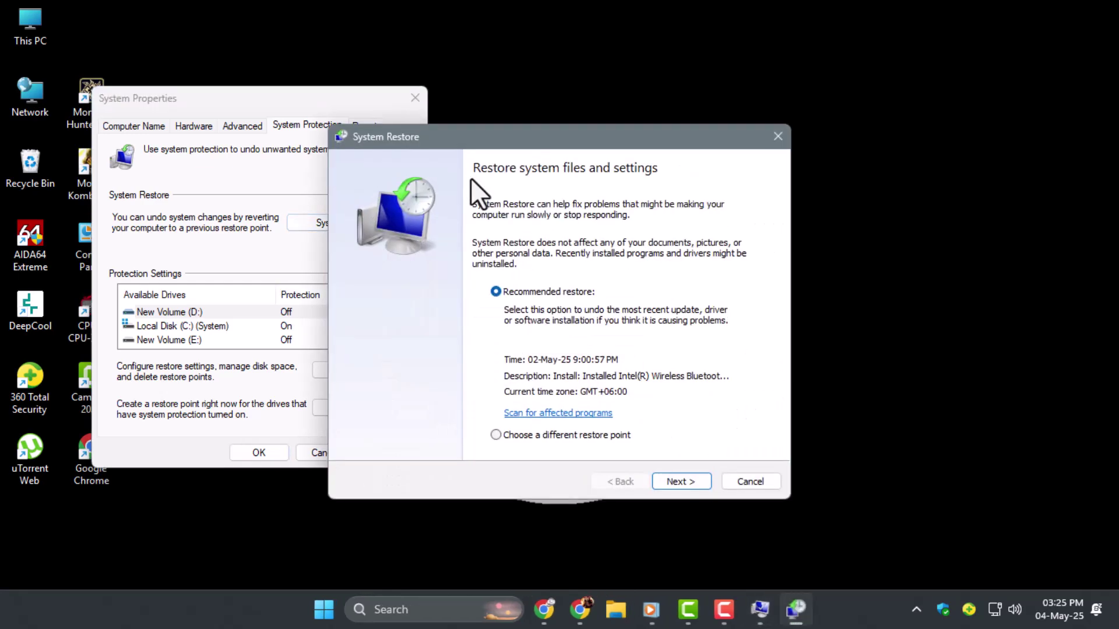
- Select the 02-May-25 Bluetooth restore point, then cancel and close System Properties
{"action": "key", "text": "alt+c"}
{"action": "key", "text": "Return"}
{"action": "key", "text": "Down"}
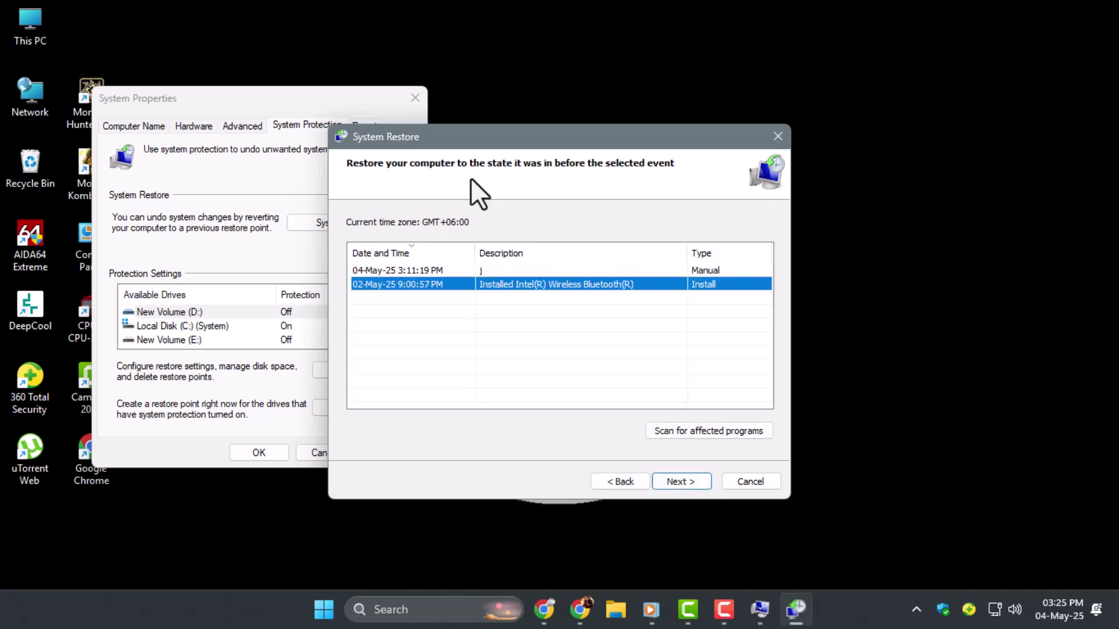
{"action": "key", "text": "Return"}
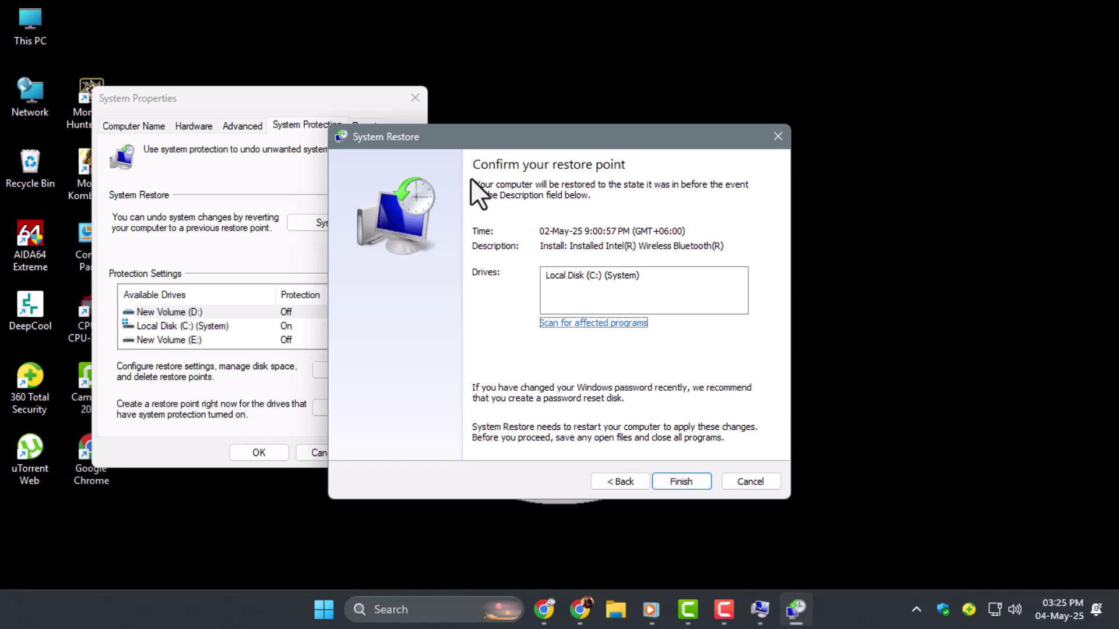
{"action": "key", "text": "Escape"}
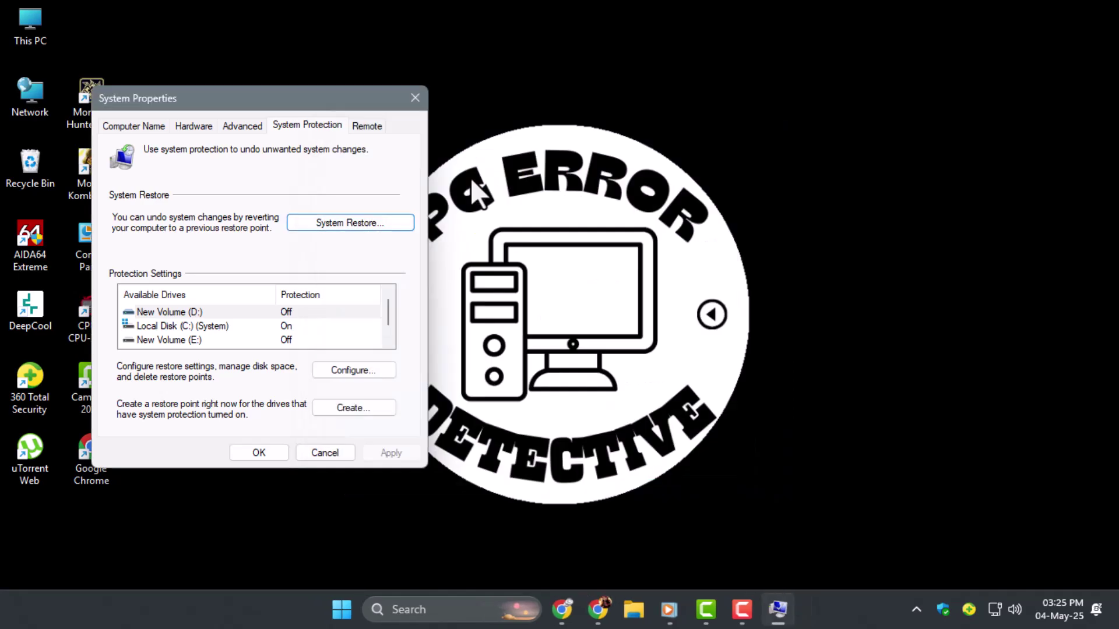
{"action": "key", "text": "Escape"}
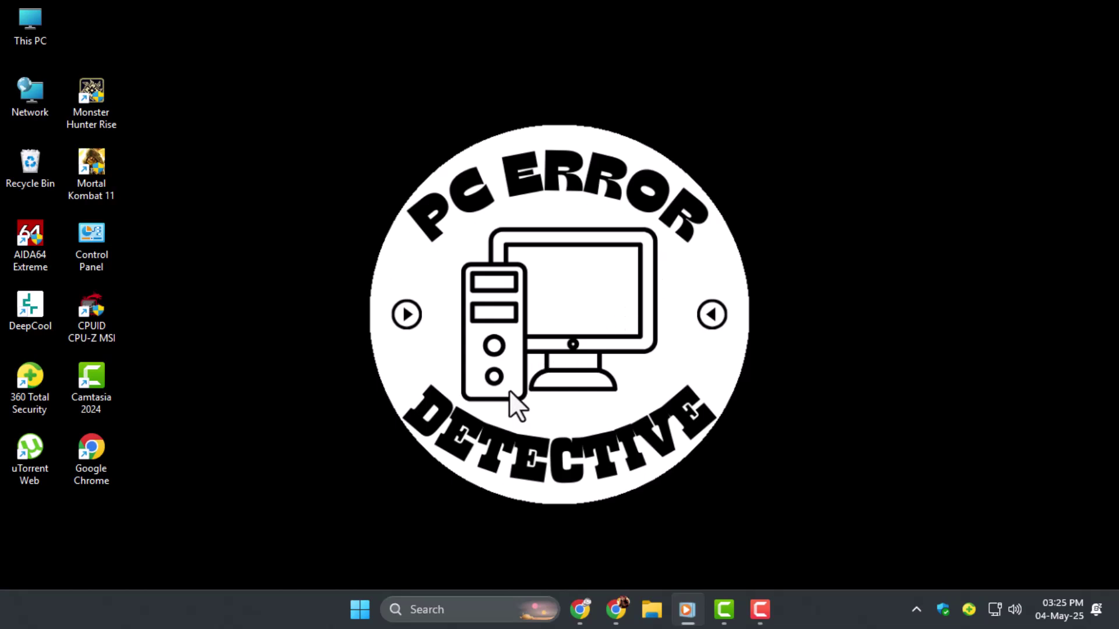
{"action": "left_click", "coordinate": [455, 610]}
{"action": "type", "text": "re"}
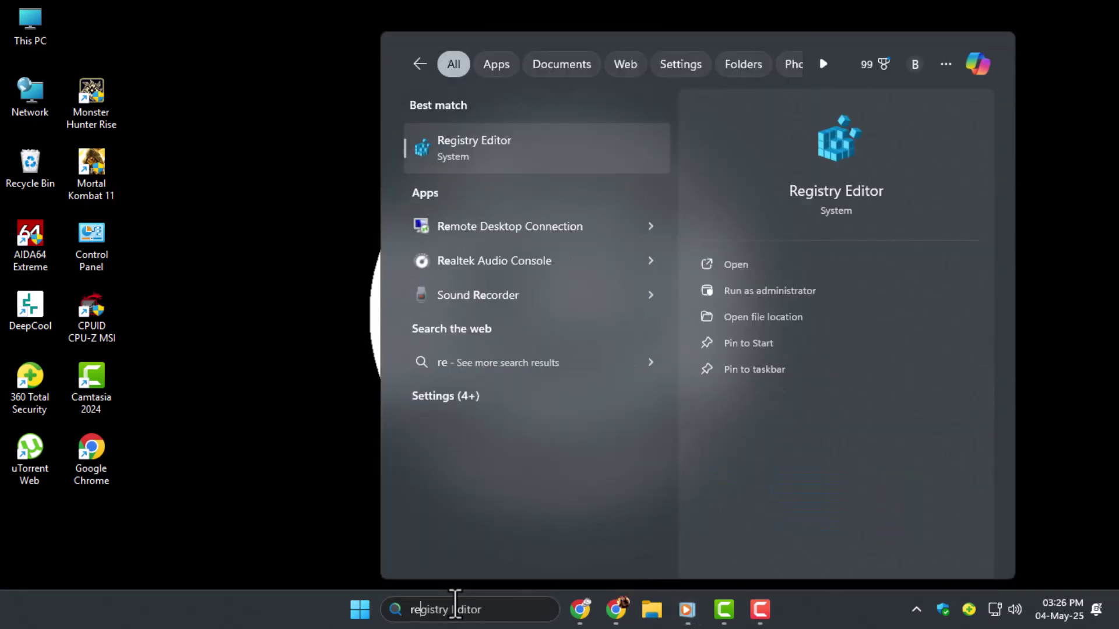
{"action": "left_click", "coordinate": [512, 155]}
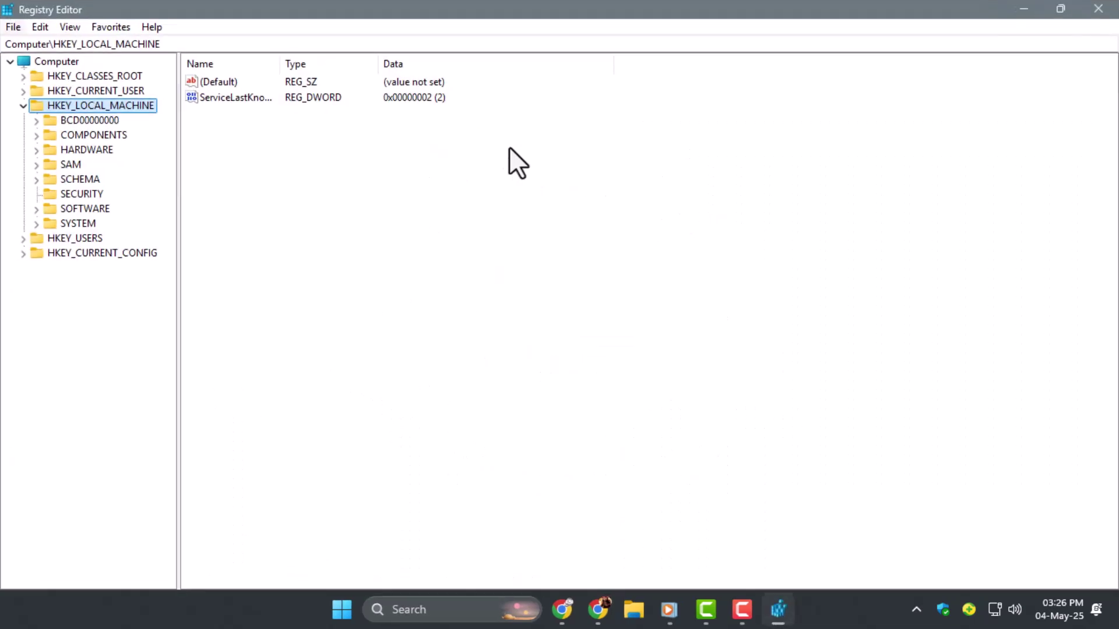
{"action": "key", "text": "alt+f"}
{"action": "key", "text": "Down"}
{"action": "key", "text": "Up"}
{"action": "key", "text": "Return"}
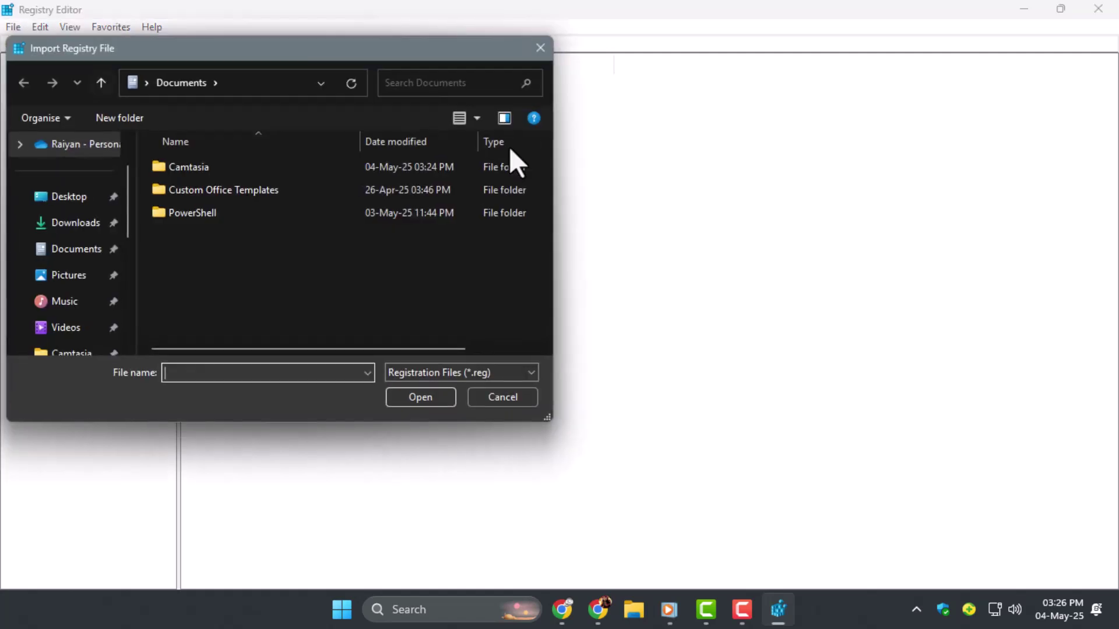
{"action": "key", "text": "shift+Tab"}
{"action": "key", "text": "Up"}
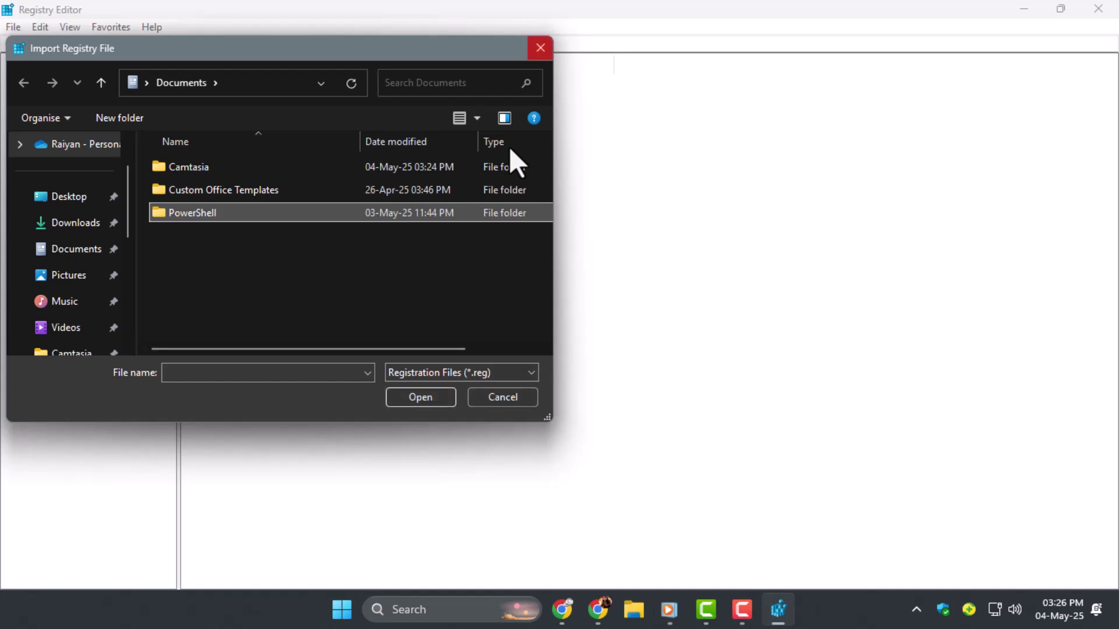
{"action": "key", "text": "Escape"}
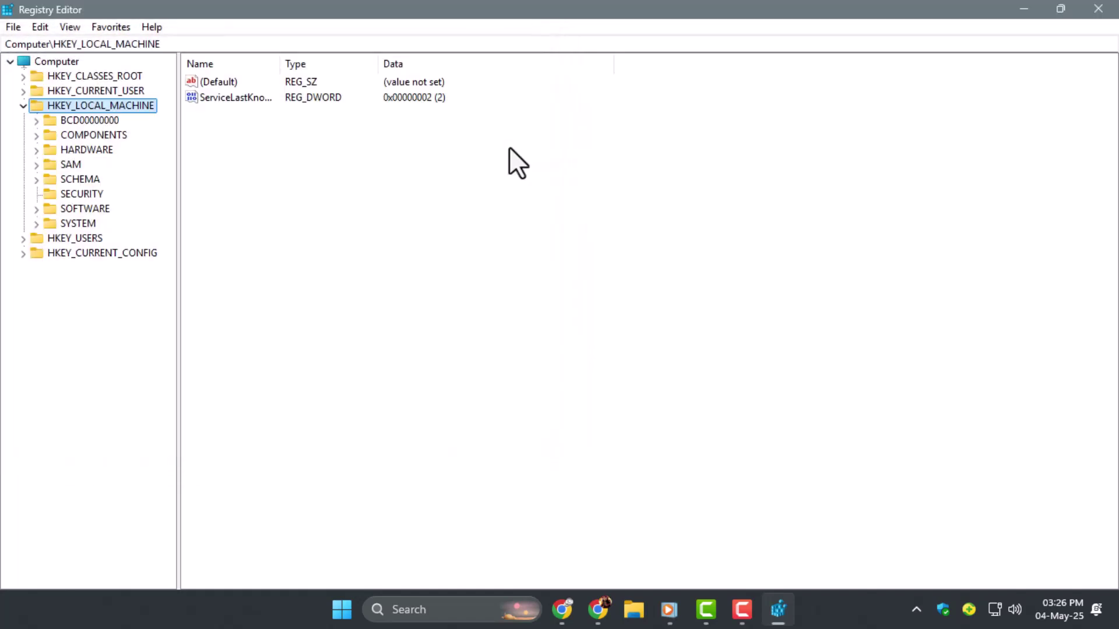
- Close Registry Editor and go to Settings > System > Recovery
{"action": "key", "text": "alt+F4"}
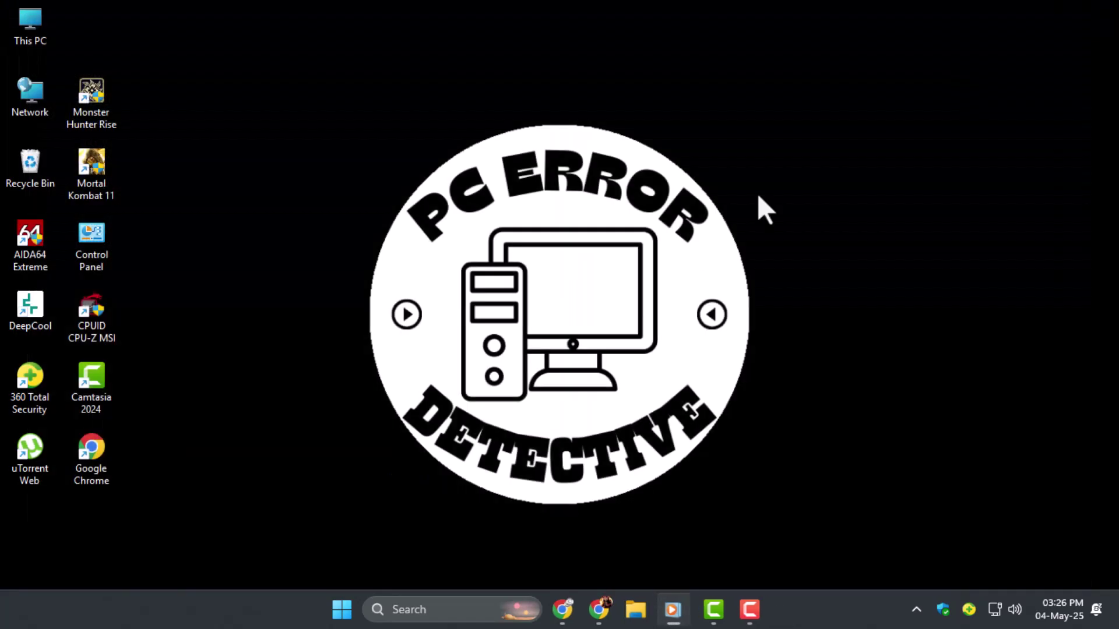
{"action": "left_click", "coordinate": [358, 603]}
{"action": "left_click", "coordinate": [523, 263]}
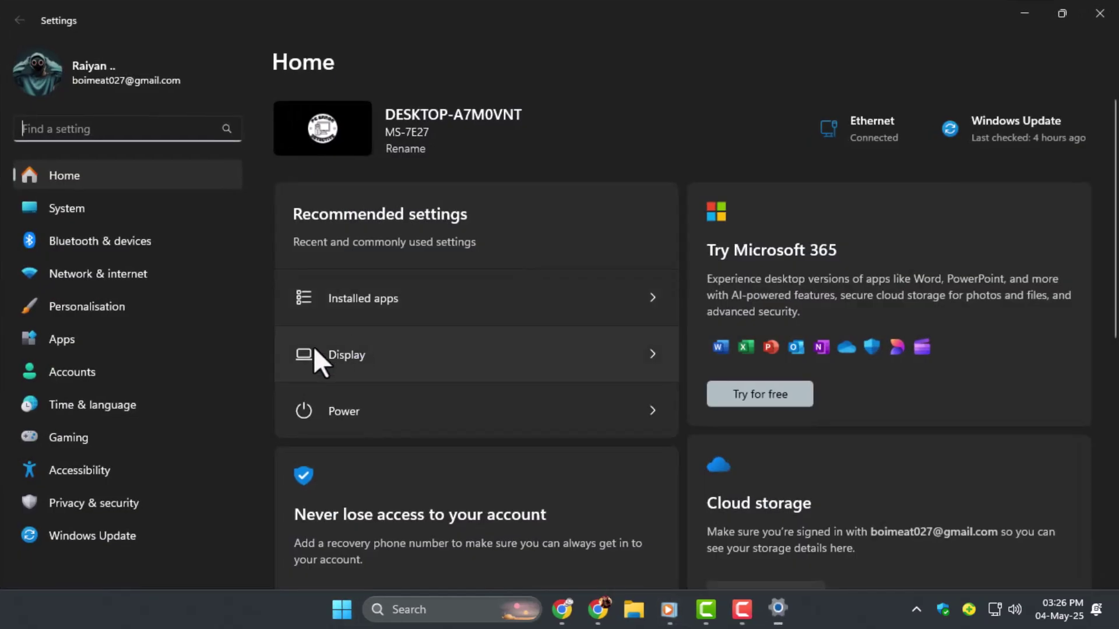
{"action": "left_click", "coordinate": [82, 217]}
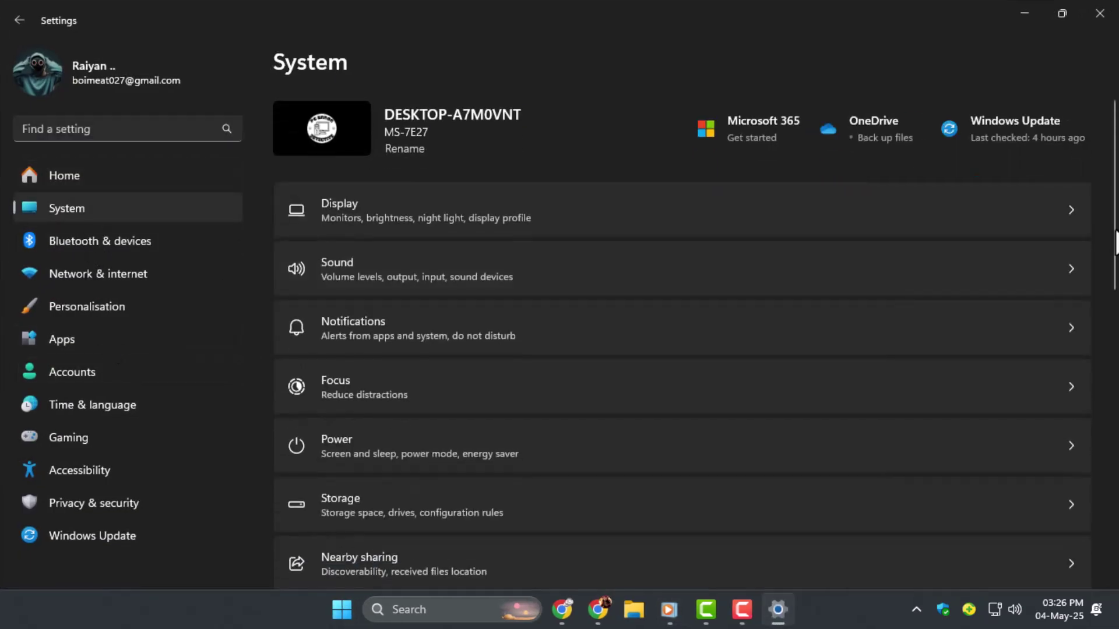
{"action": "left_click_drag", "start_coordinate": [1113, 237], "coordinate": [1101, 455]}
{"action": "left_click", "coordinate": [662, 308]}
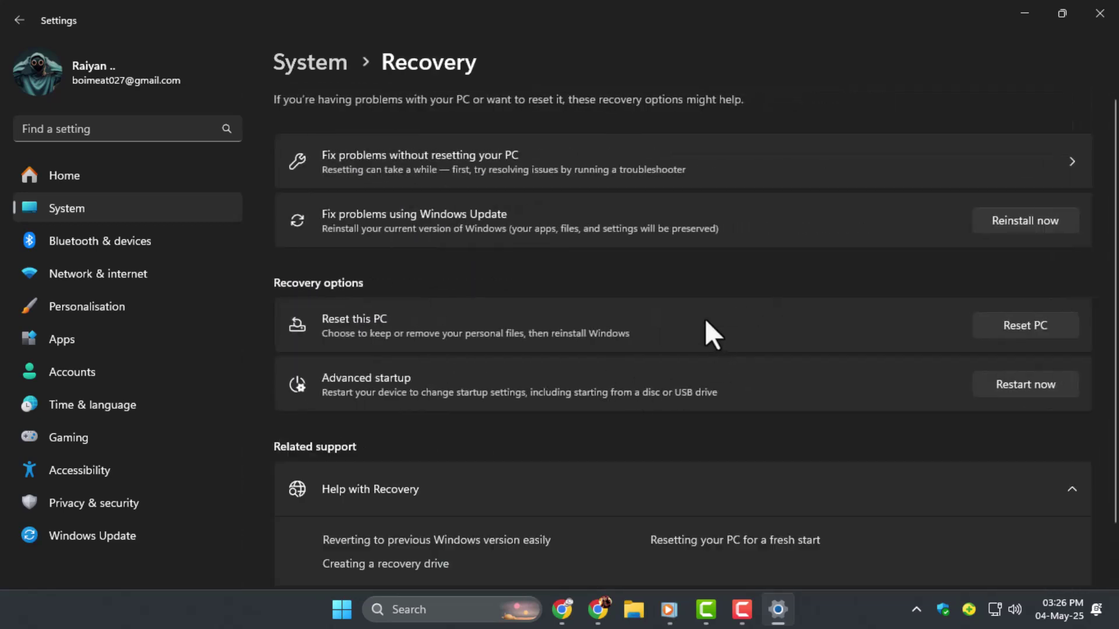
- Start a Reset this PC with Keep my files, then cancel it
{"action": "left_click", "coordinate": [1011, 325]}
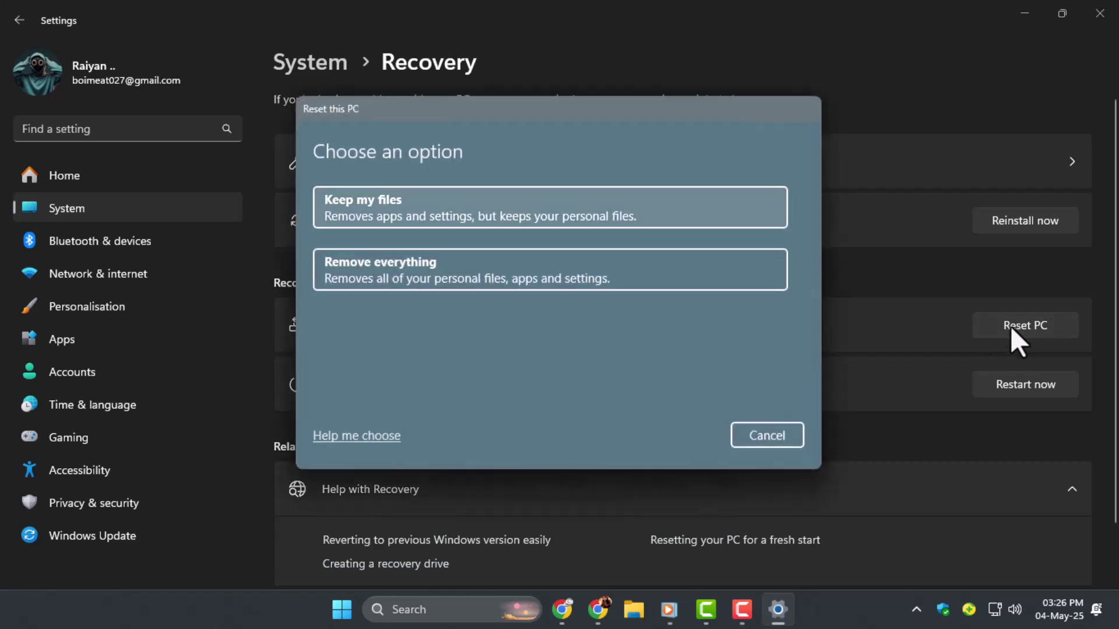
{"action": "key", "text": "Down"}
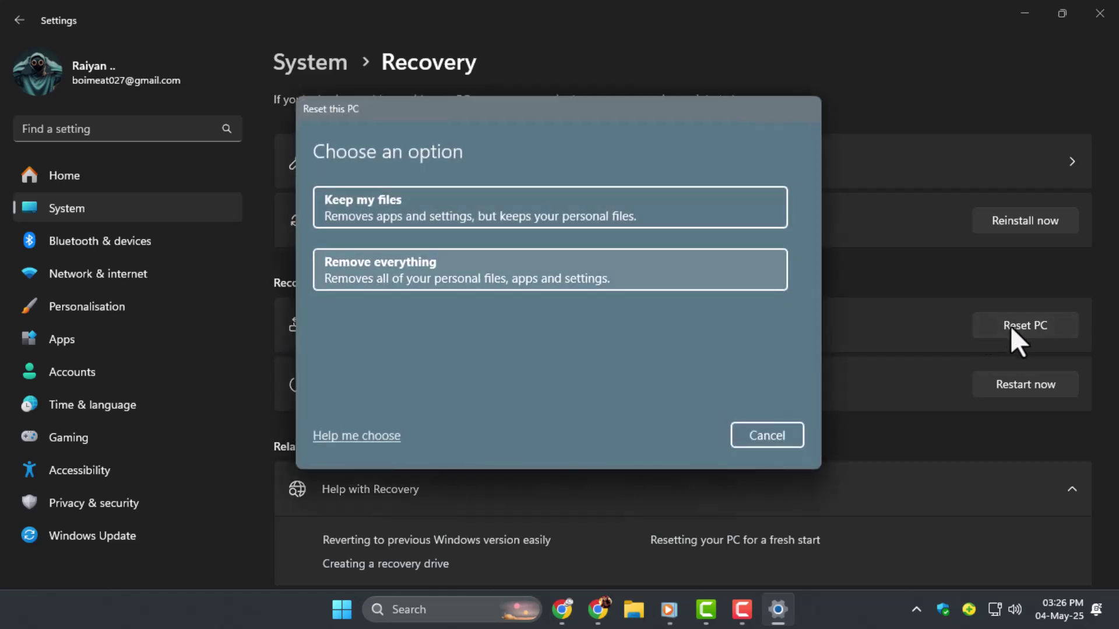
{"action": "key", "text": "Up"}
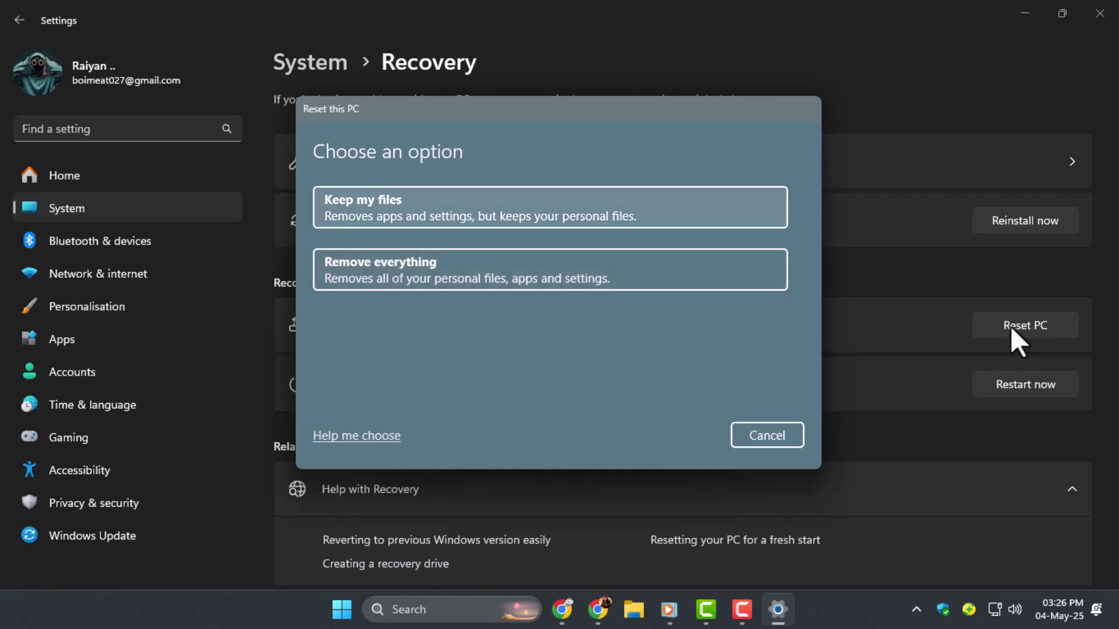
{"action": "key", "text": "Return"}
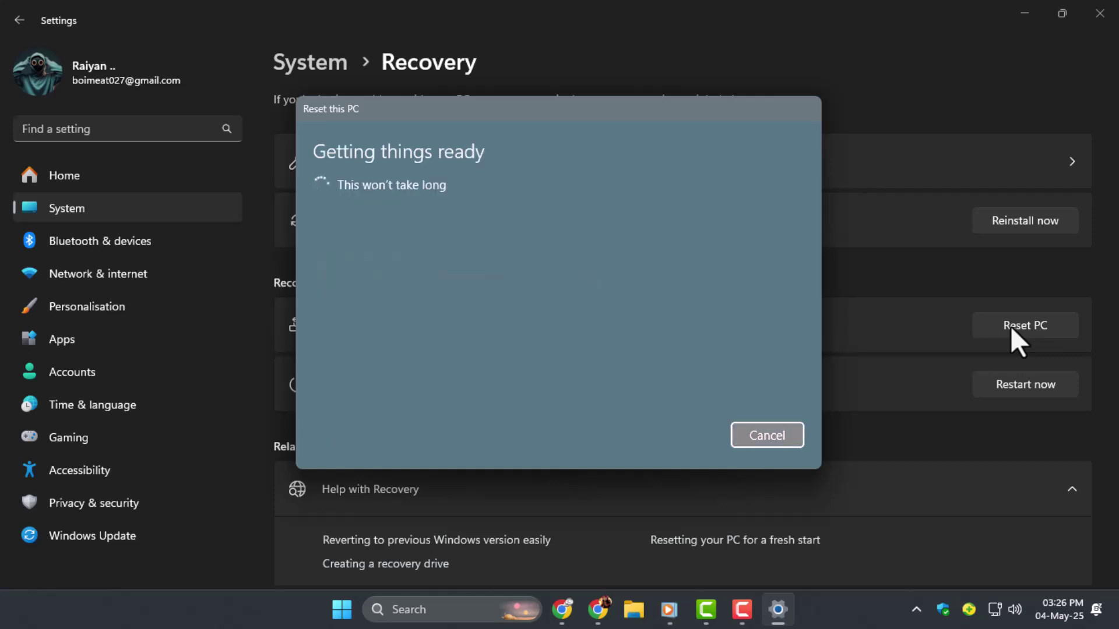
{"action": "key", "text": "Escape"}
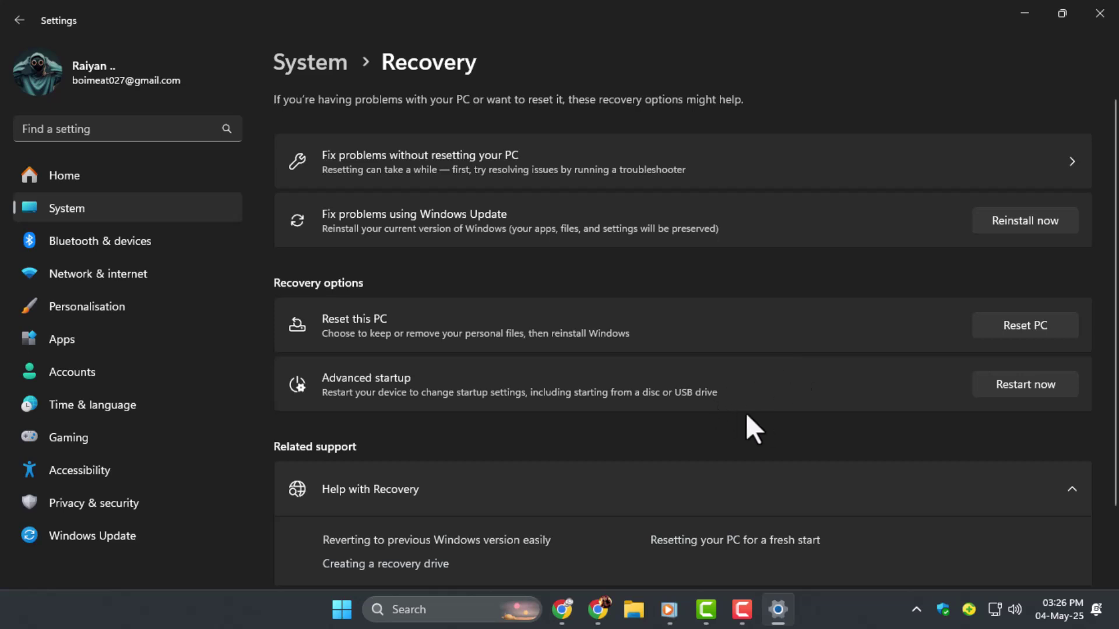
- Bring another running app to the front from the taskbar, leaving Settings behind
{"action": "left_click", "coordinate": [741, 609]}
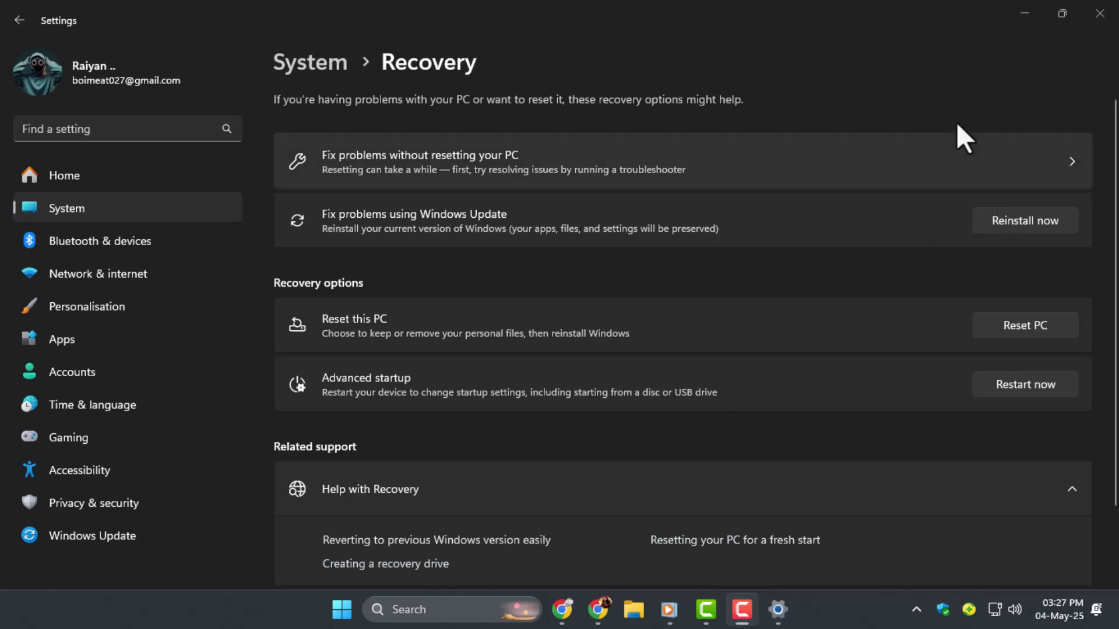
{"action": "left_click", "coordinate": [1020, 26]}
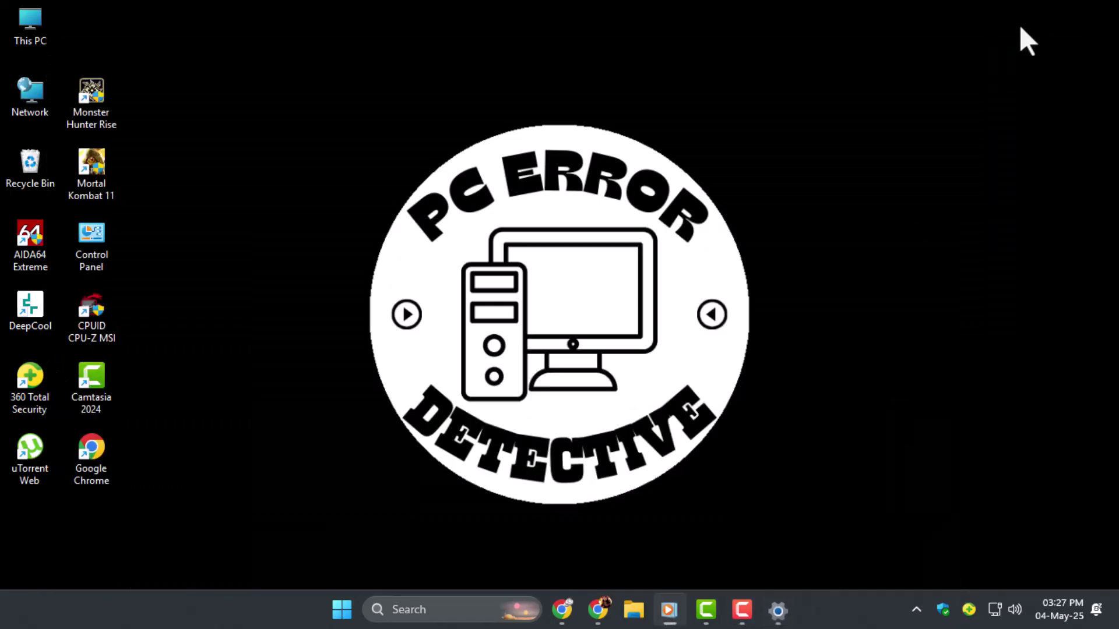